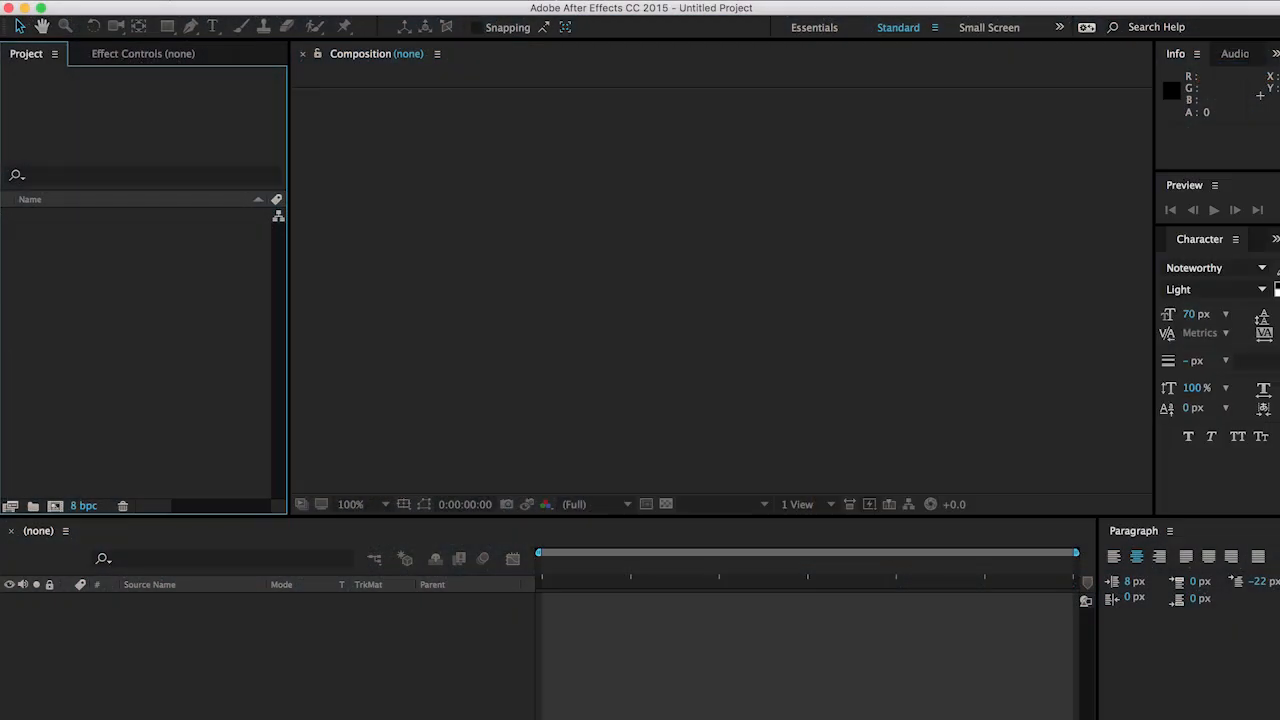
Save the new project as PROJECT 3 in the PROJECT 3 folder
{"action": "left_click", "coordinate": [175, 2]}
{"action": "mouse_move", "coordinate": [345, 165]}
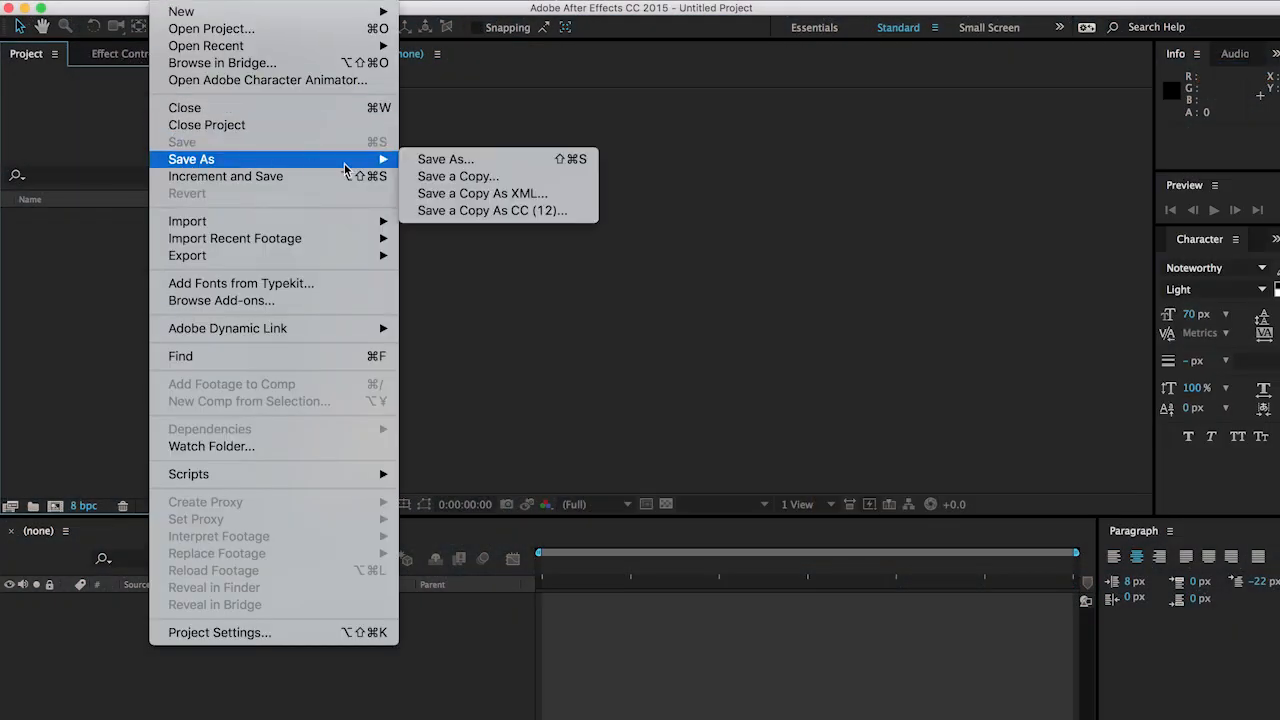
{"action": "left_click", "coordinate": [420, 160]}
{"action": "type", "text": "PROJEC"}
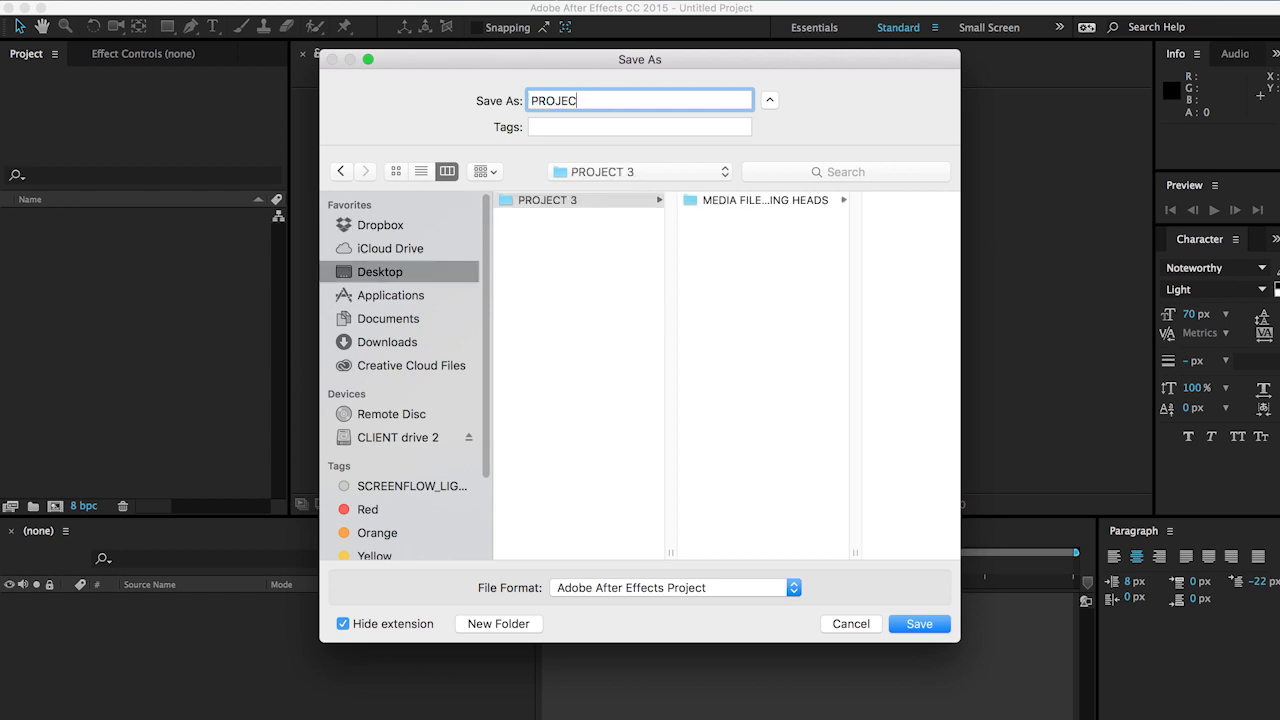
{"action": "type", "text": "T 3"}
{"action": "key", "text": "Return"}
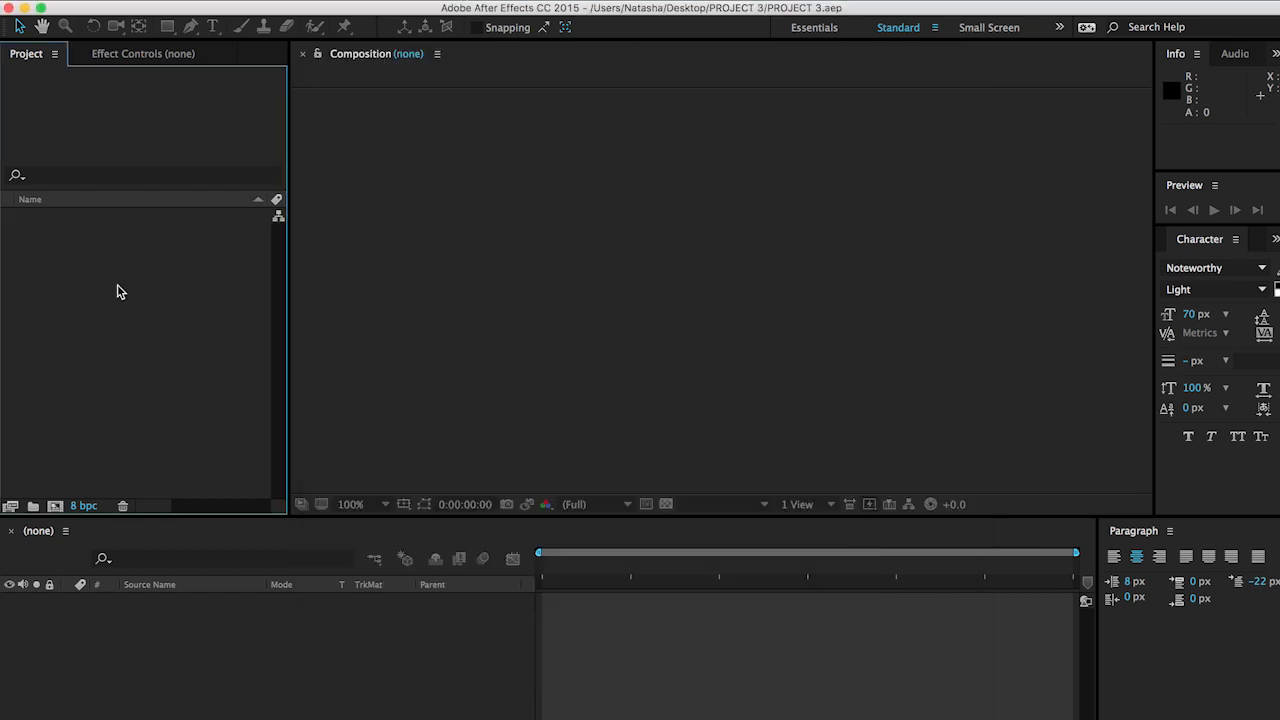
Import the MEDIA FILES_TALKING HEADS folder as footage and expand it in the project
{"action": "double_click", "coordinate": [117, 291]}
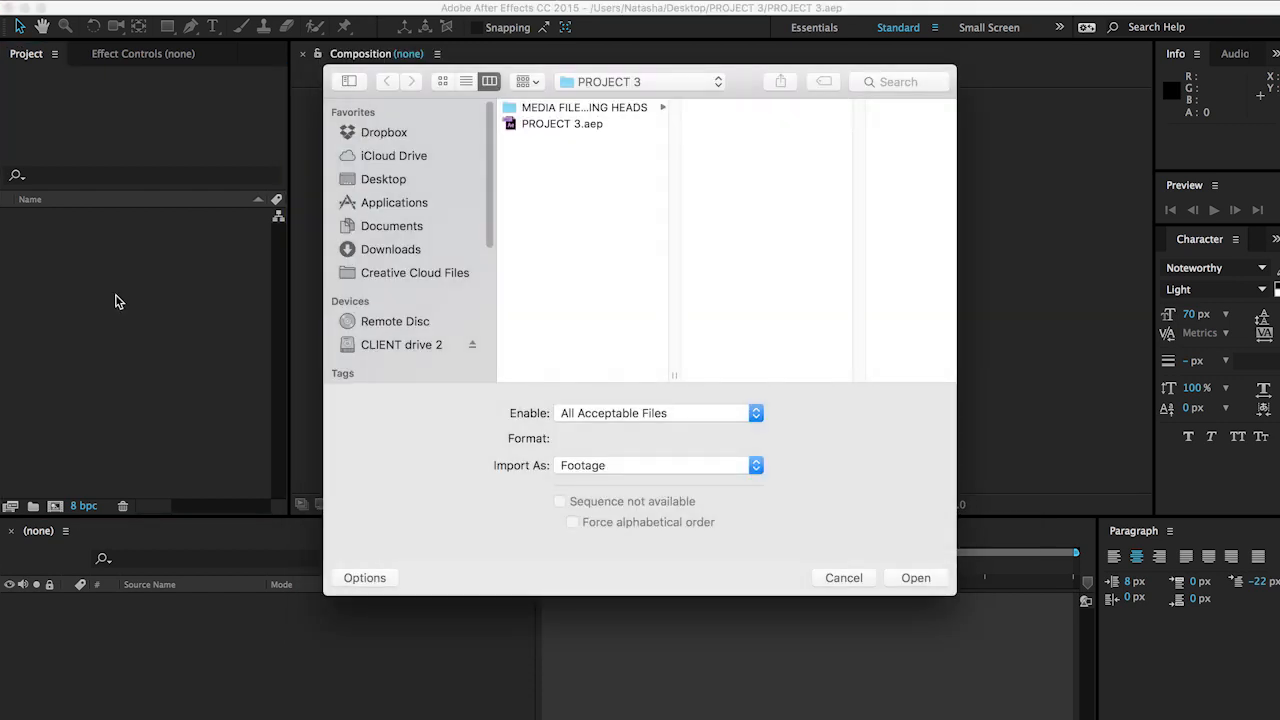
{"action": "left_click", "coordinate": [555, 107]}
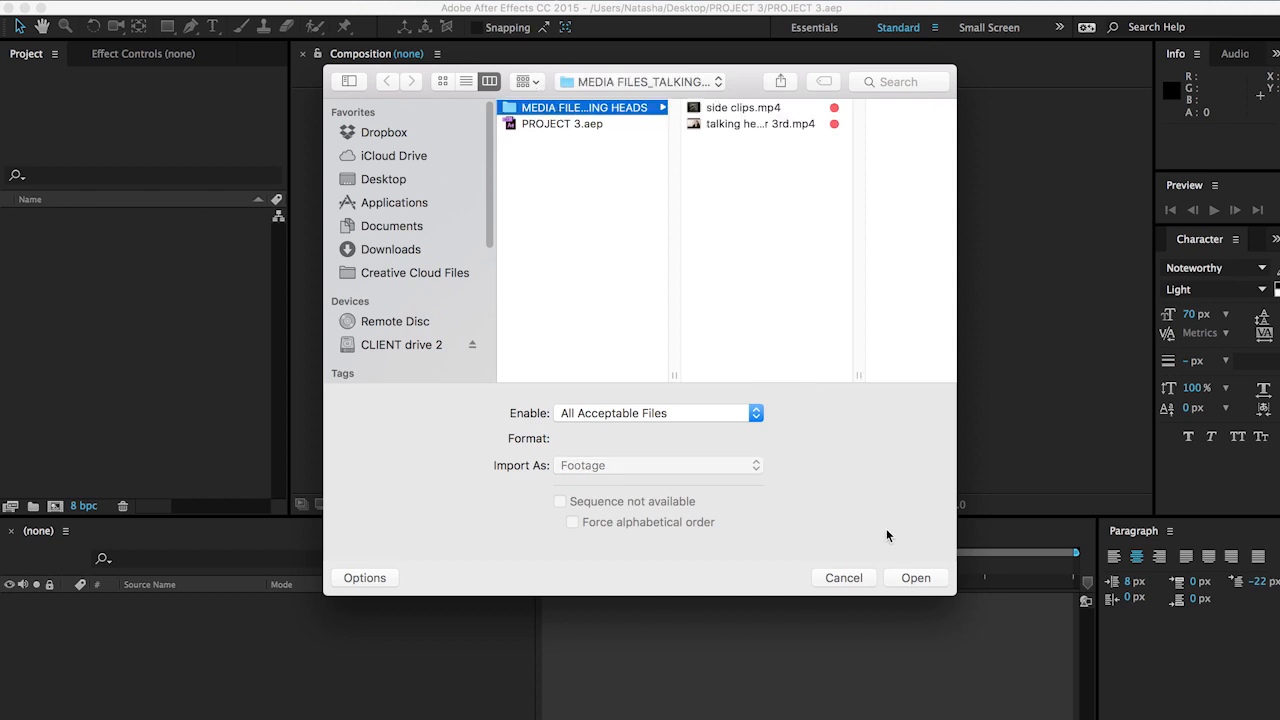
{"action": "left_click", "coordinate": [915, 578]}
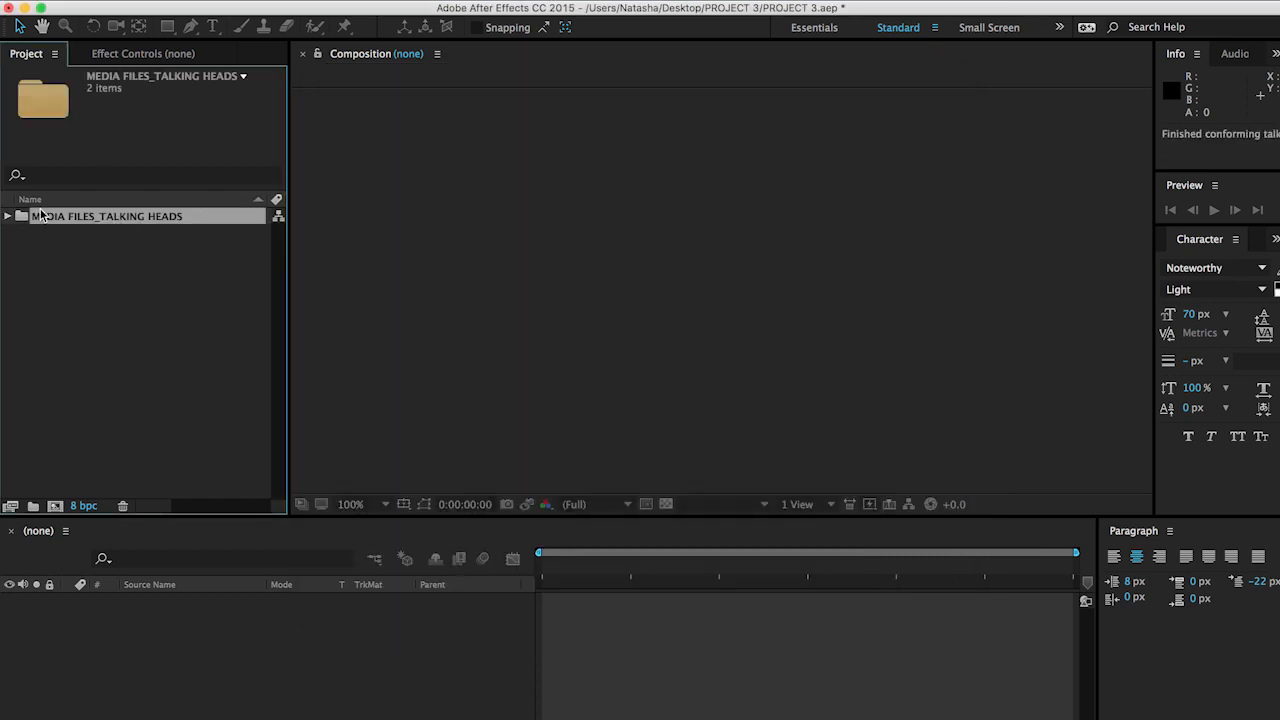
{"action": "double_click", "coordinate": [40, 215]}
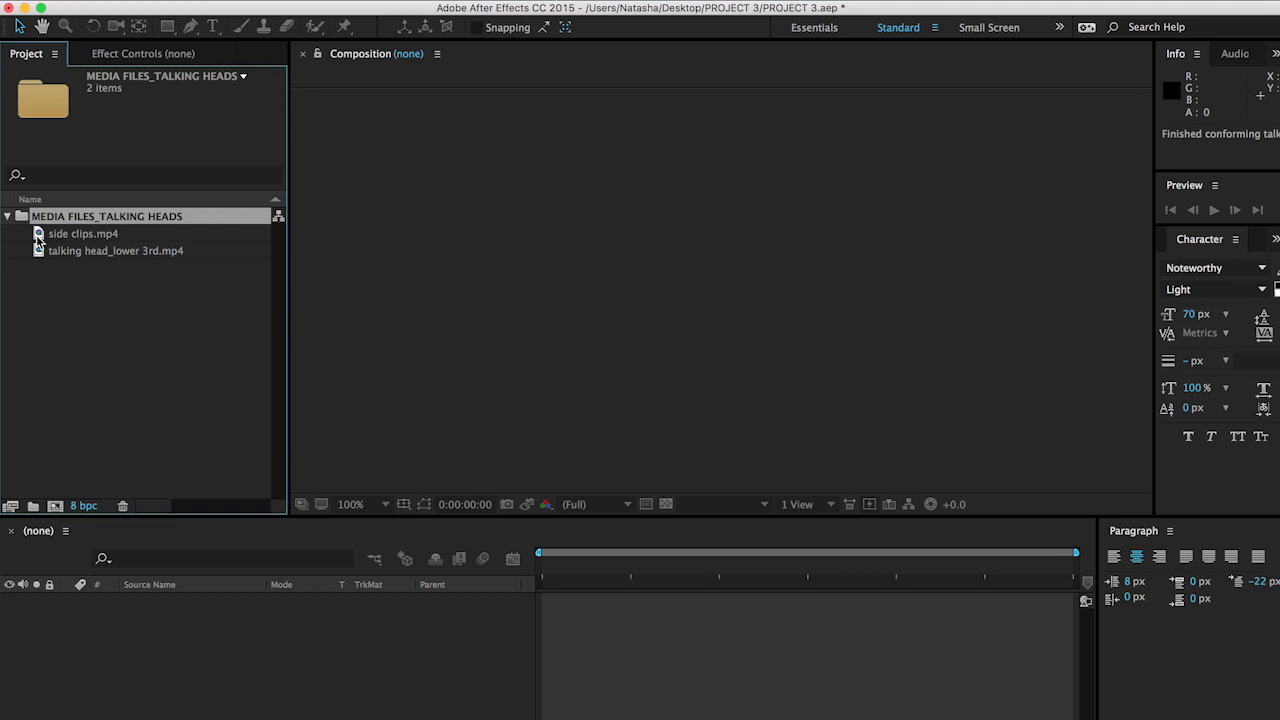
Create a composition from talking head_lower 3rd.mp4 and move that composition out of the MEDIA FILES_TALKING HEADS folder
{"action": "left_click", "coordinate": [40, 236]}
{"action": "left_click", "coordinate": [42, 252]}
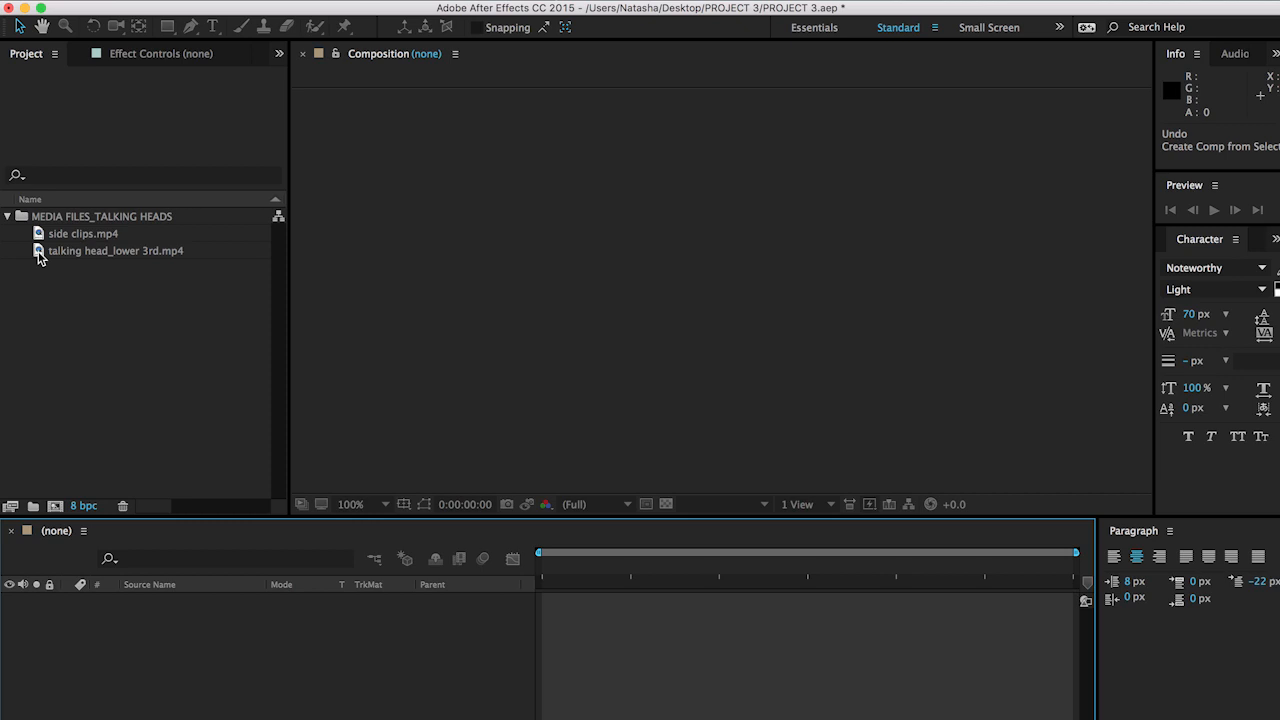
{"action": "left_click_drag", "start_coordinate": [40, 256], "coordinate": [56, 508]}
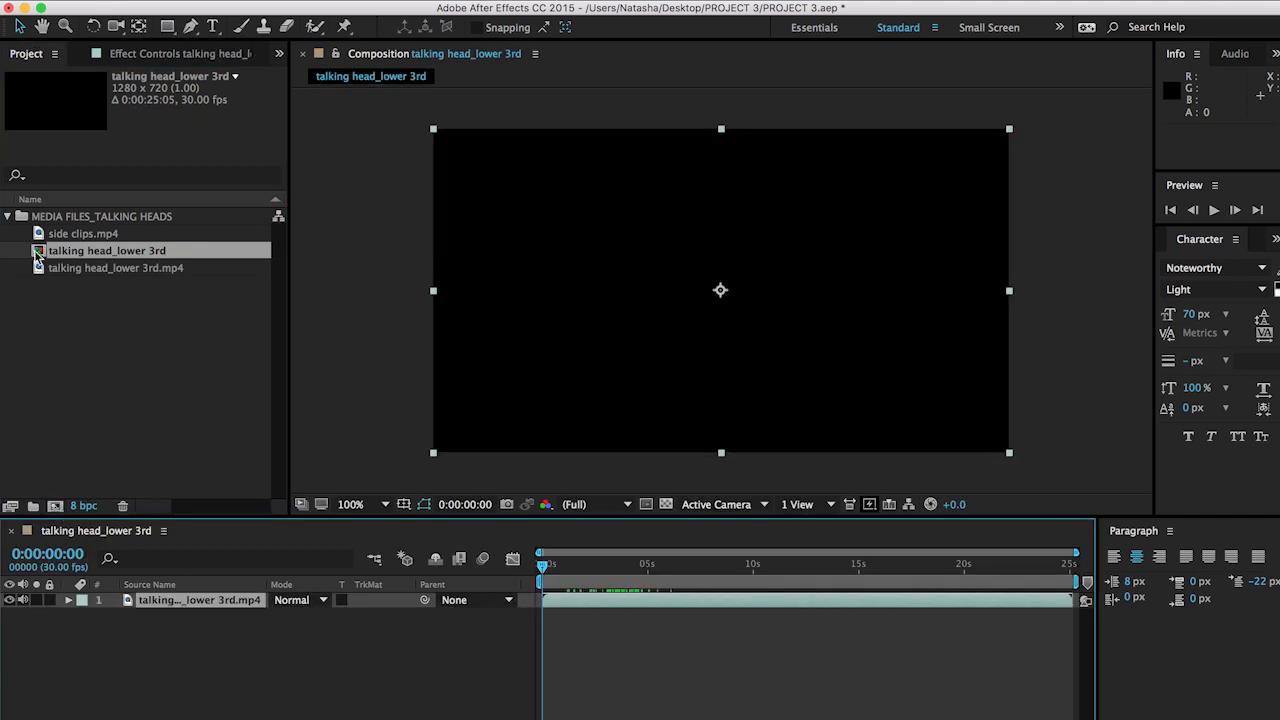
{"action": "left_click_drag", "start_coordinate": [37, 254], "coordinate": [12, 342]}
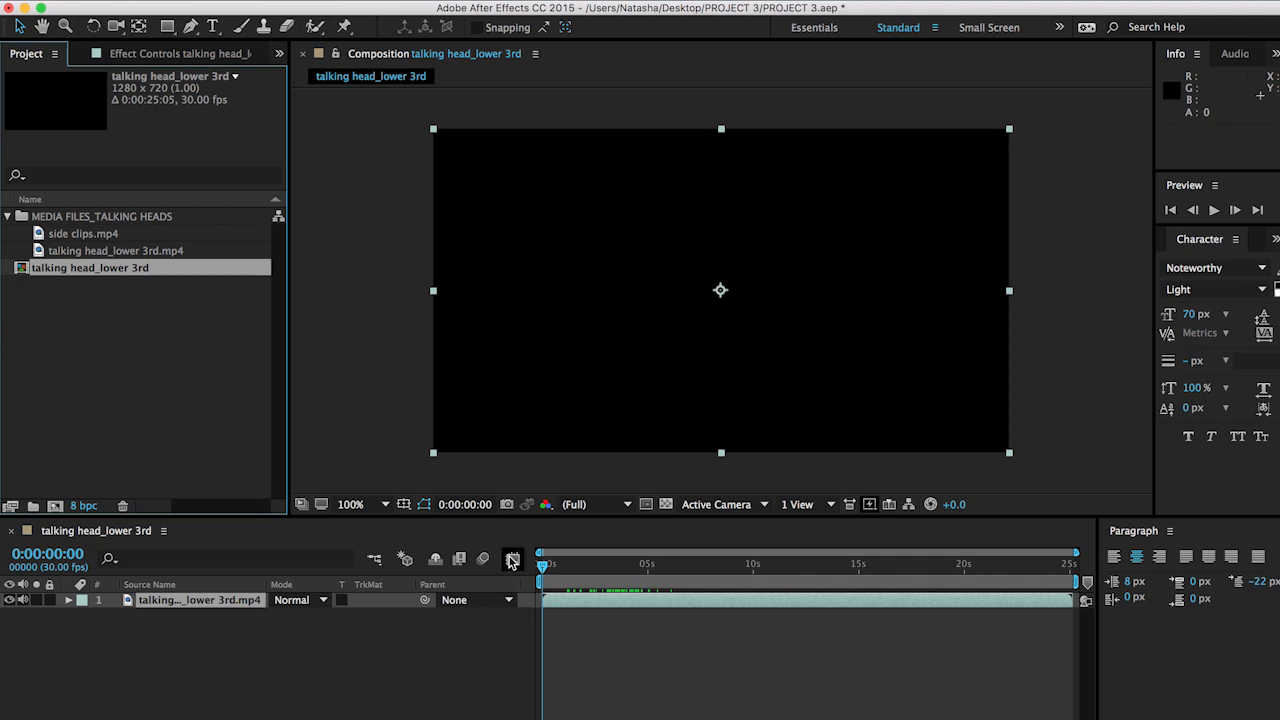
Go to about 0:00:06:25 and add side clips.mp4 as a layer above the talking head footage
{"action": "left_click_drag", "start_coordinate": [542, 566], "coordinate": [686, 590]}
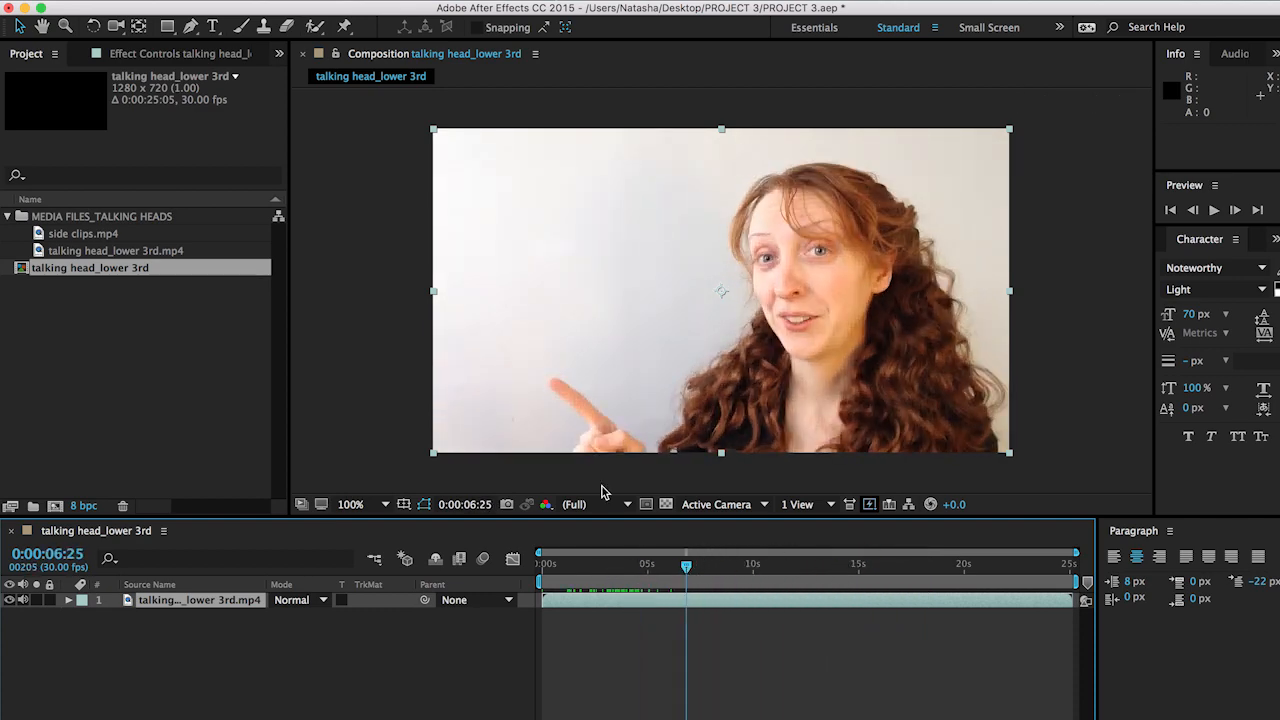
{"action": "left_click", "coordinate": [39, 236]}
{"action": "left_click_drag", "start_coordinate": [39, 236], "coordinate": [181, 598]}
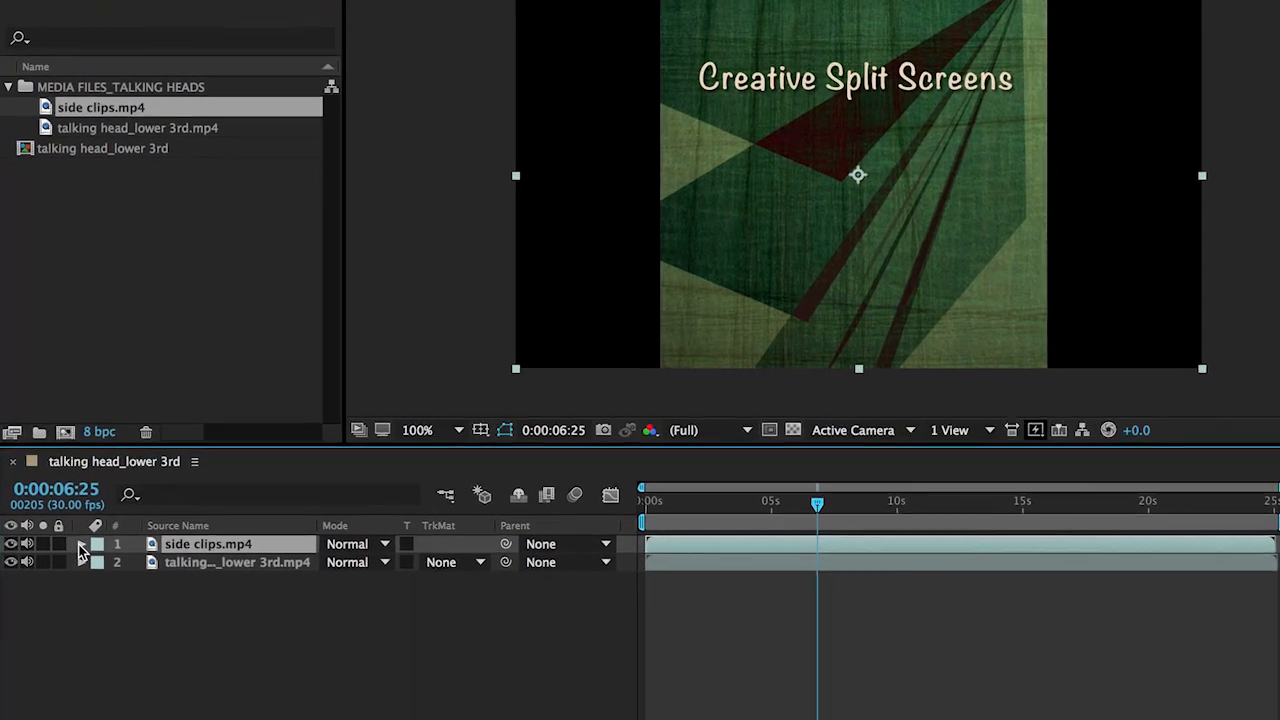
Scale the side clips.mp4 layer to 43% and move it beside the presenter, to about position 352, 262
{"action": "left_click", "coordinate": [82, 545]}
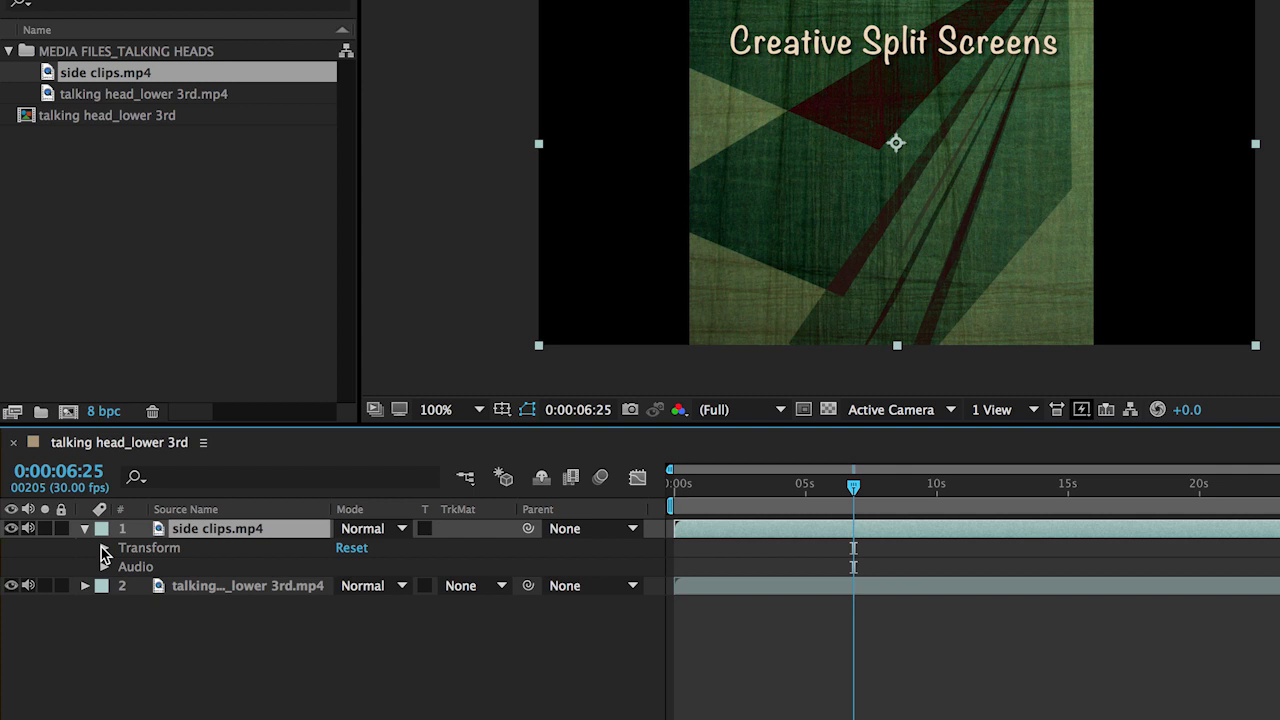
{"action": "left_click", "coordinate": [104, 549]}
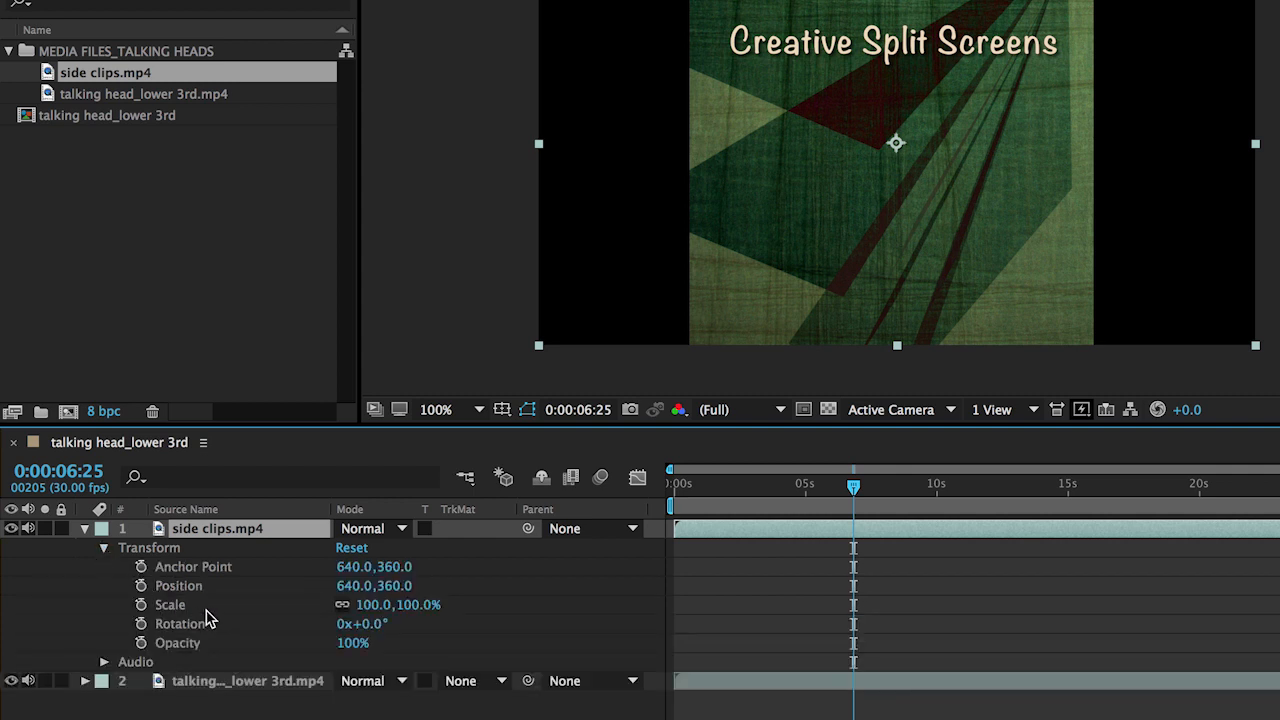
{"action": "left_click", "coordinate": [168, 606]}
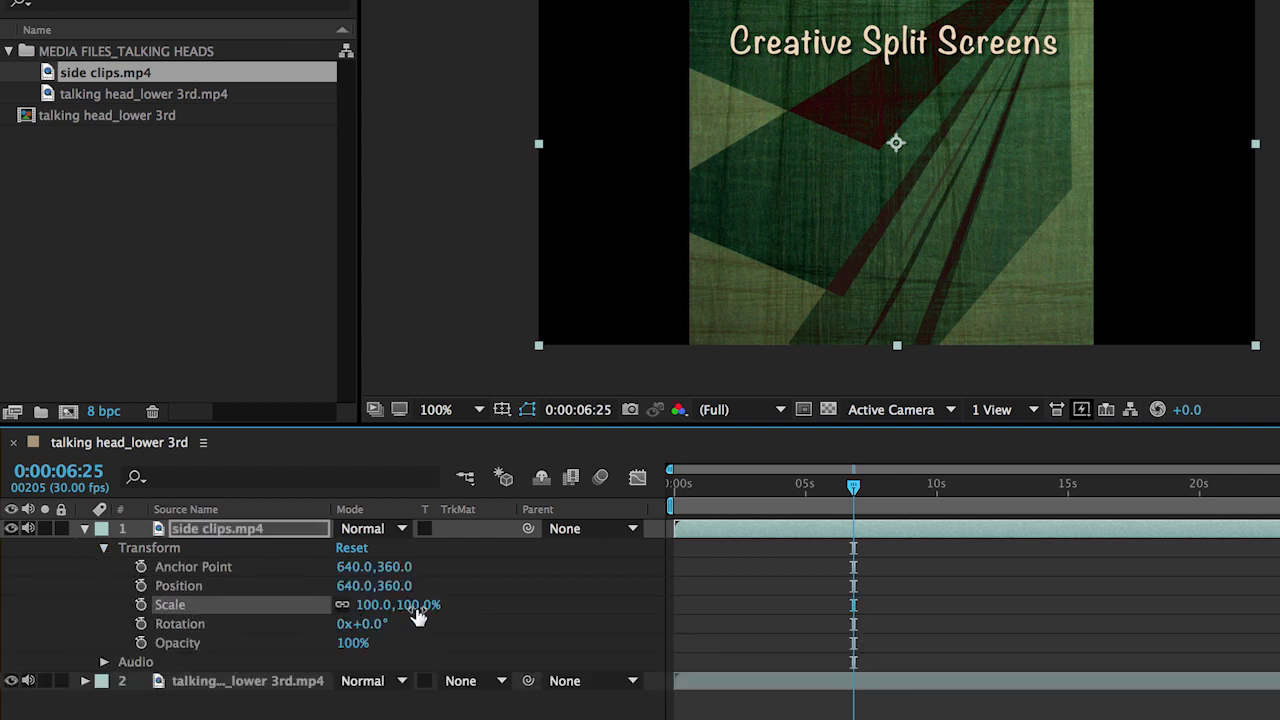
{"action": "left_click_drag", "start_coordinate": [418, 616], "coordinate": [348, 620]}
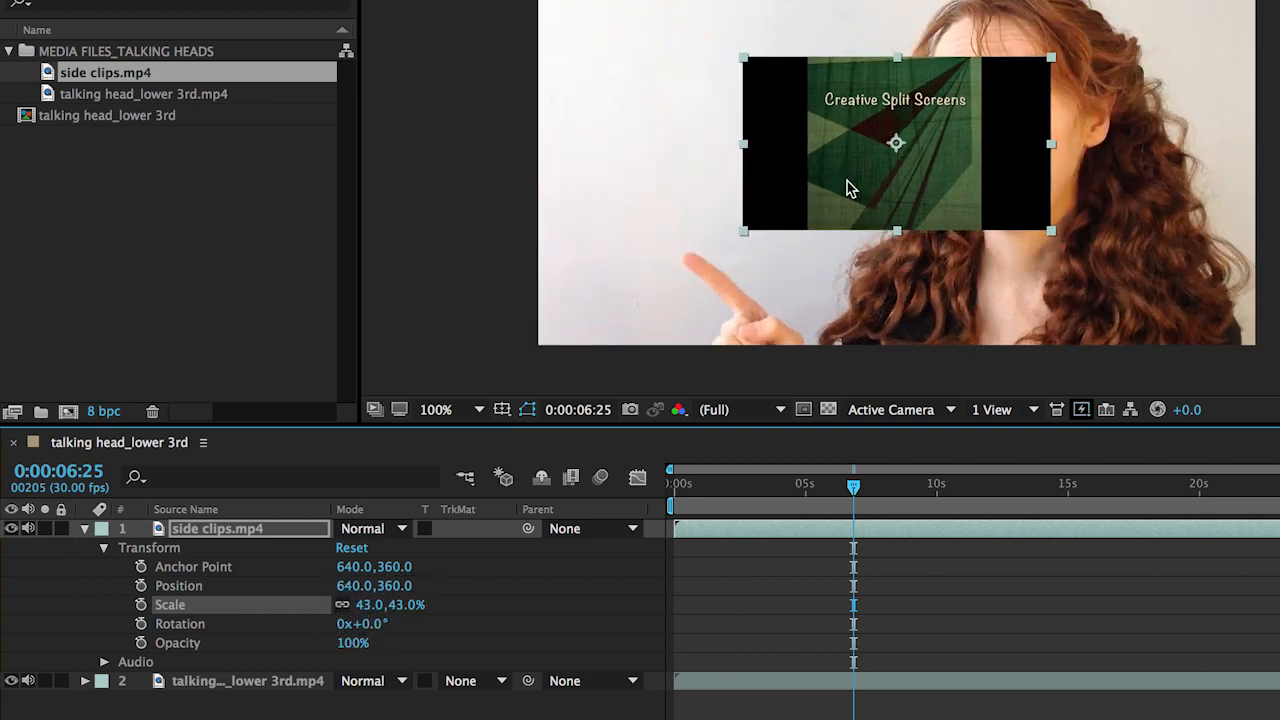
{"action": "left_click_drag", "start_coordinate": [884, 183], "coordinate": [727, 132]}
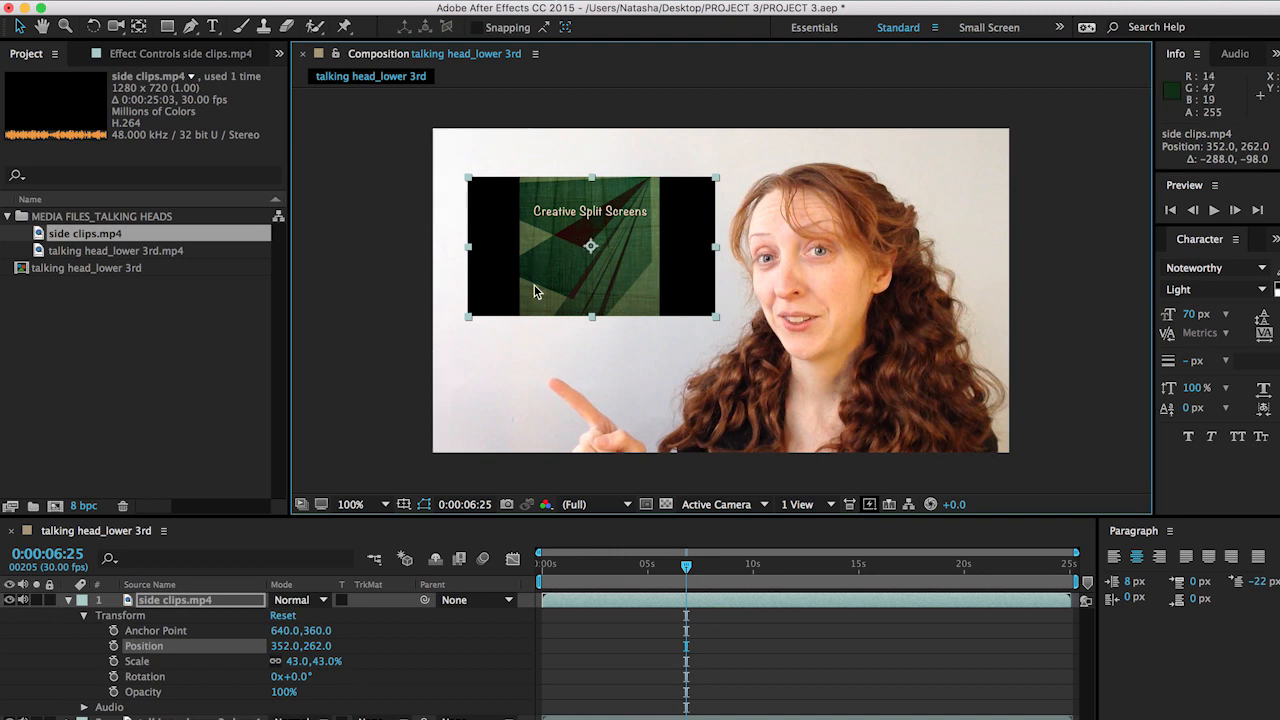
{"action": "left_click_drag", "start_coordinate": [614, 571], "coordinate": [916, 594]}
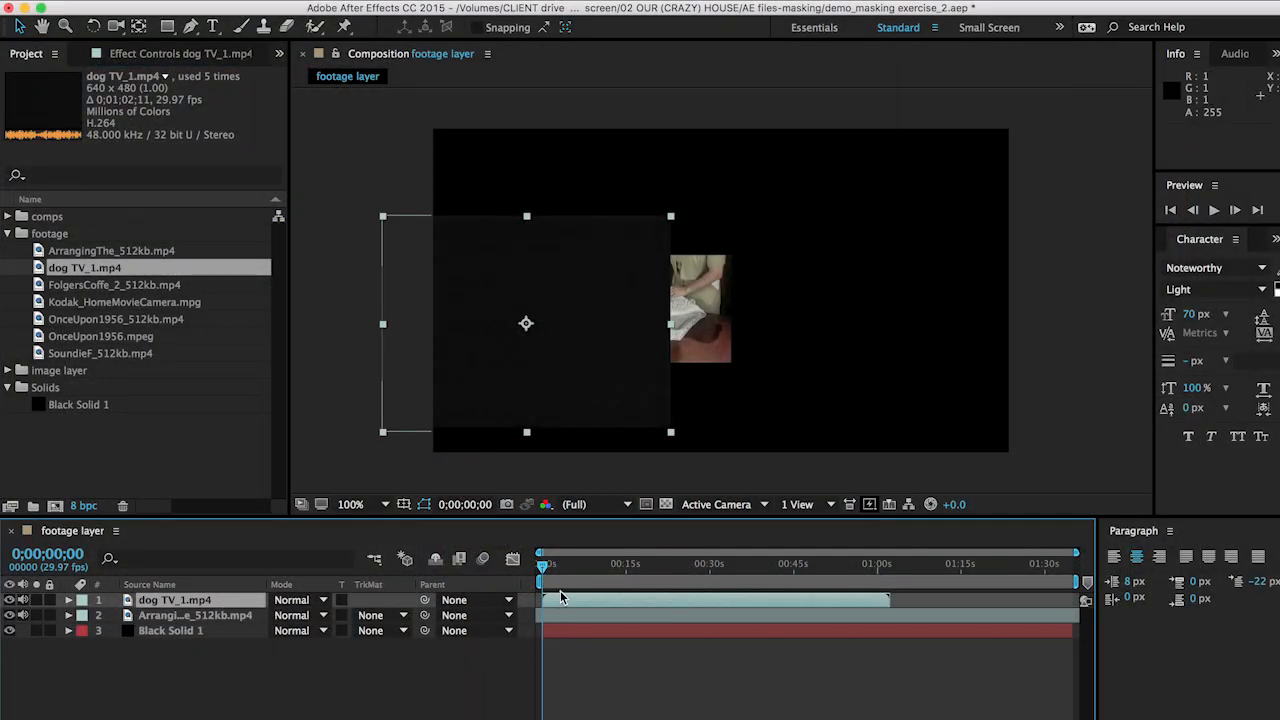
In the footage layer composition, go to about 0;00;07;07 and scale the dog TV_1.mp4 layer to 45%
{"action": "left_click_drag", "start_coordinate": [542, 566], "coordinate": [583, 570]}
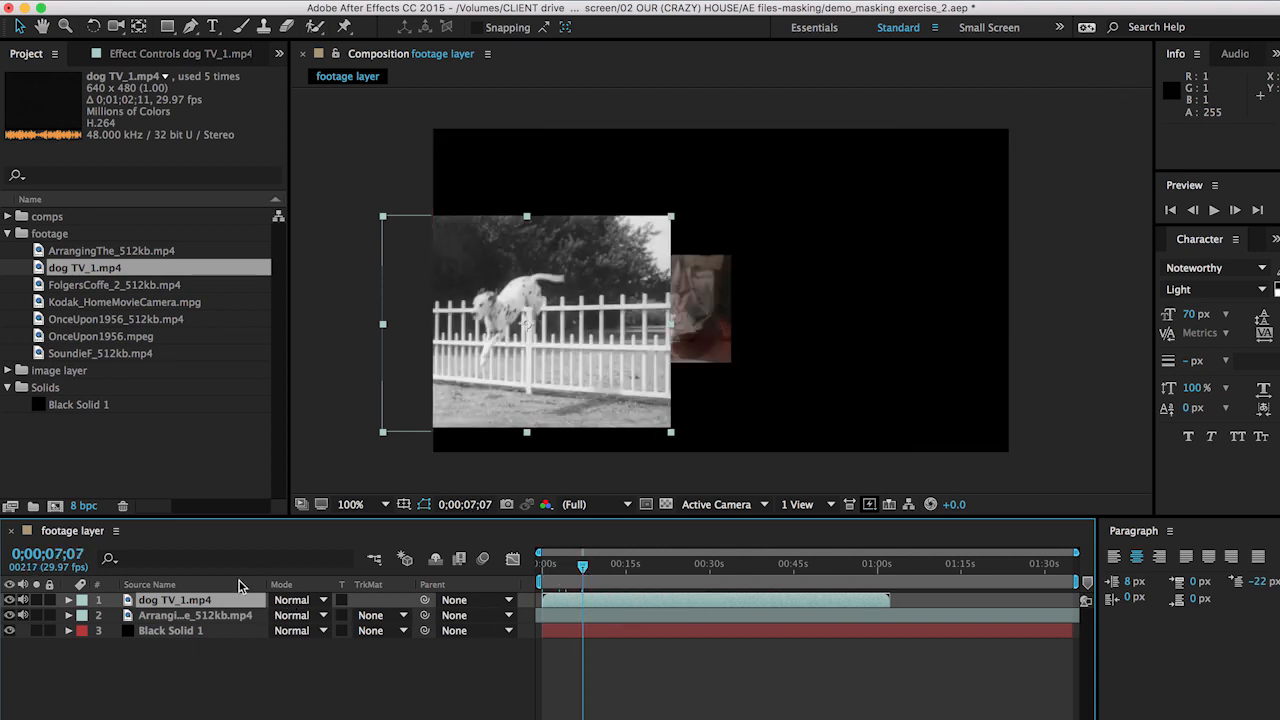
{"action": "key", "text": "s"}
{"action": "left_click_drag", "start_coordinate": [328, 617], "coordinate": [281, 620]}
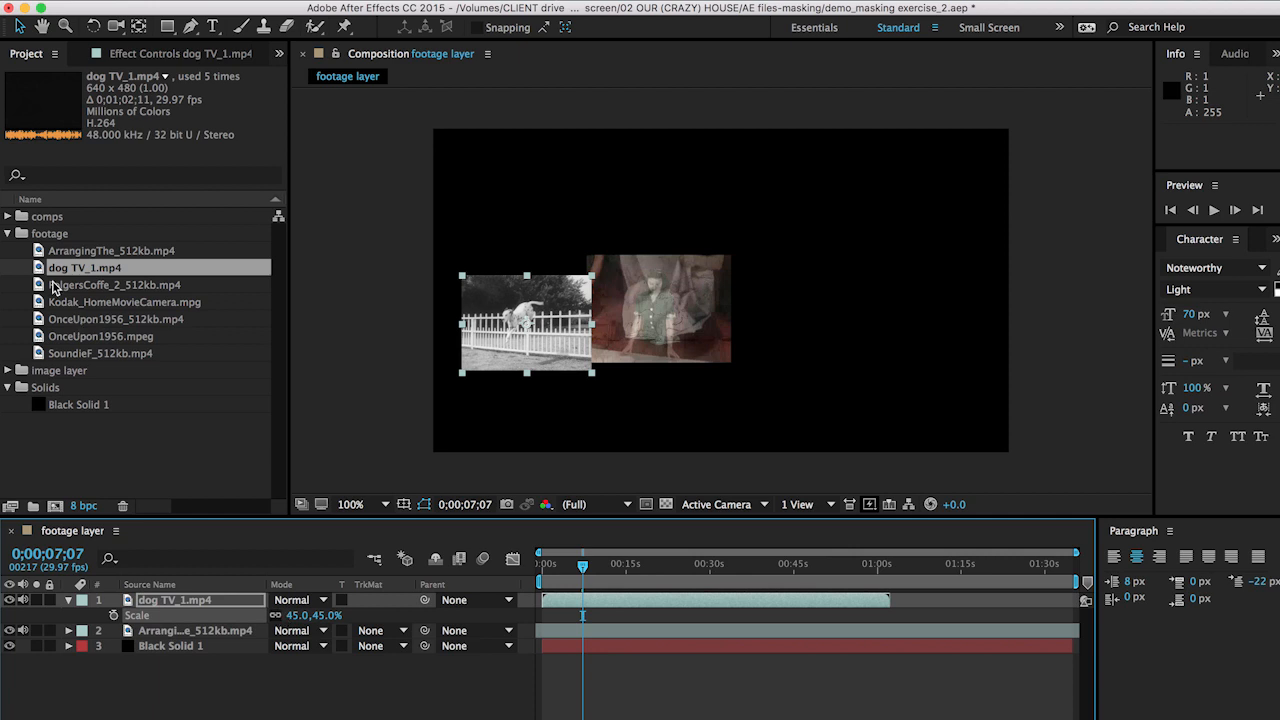
Add FolgersCoffe_2_512kb.mp4 to the right of the centre clip and SoundieF_512kb.mp4 above it in the composition
{"action": "left_click_drag", "start_coordinate": [55, 288], "coordinate": [858, 320]}
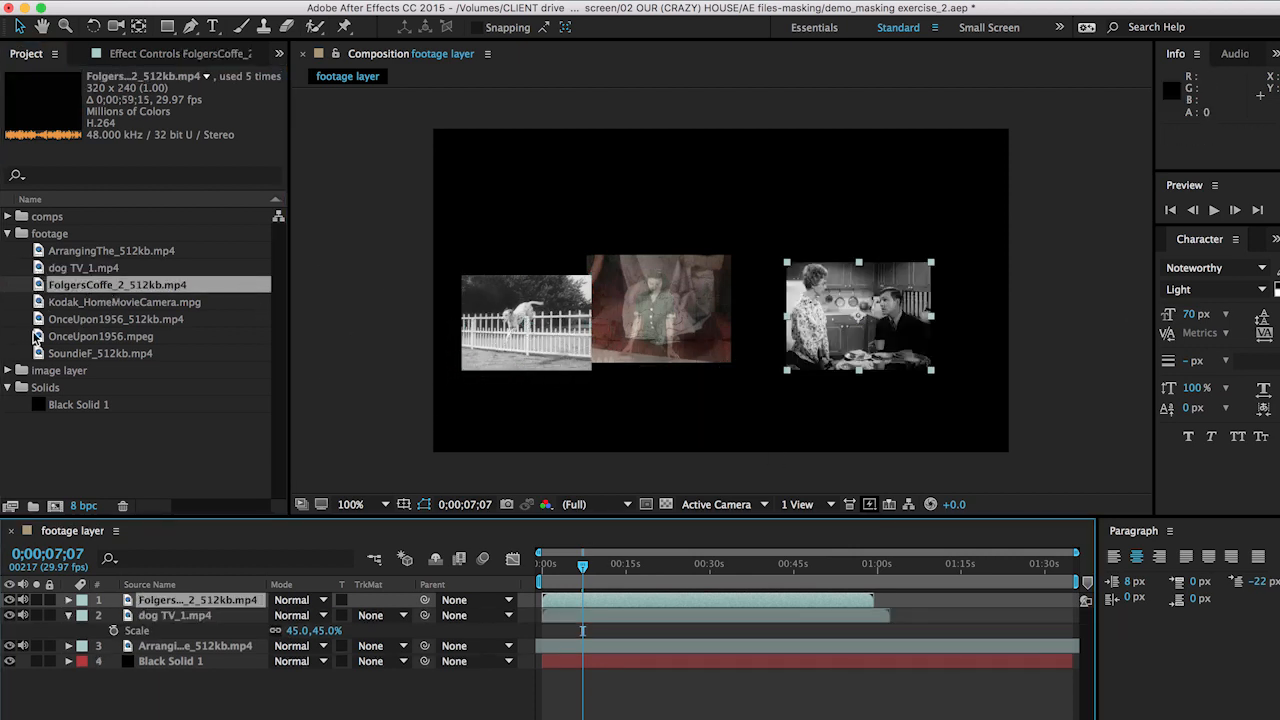
{"action": "left_click_drag", "start_coordinate": [40, 356], "coordinate": [703, 200]}
{"action": "left_click", "coordinate": [45, 336]}
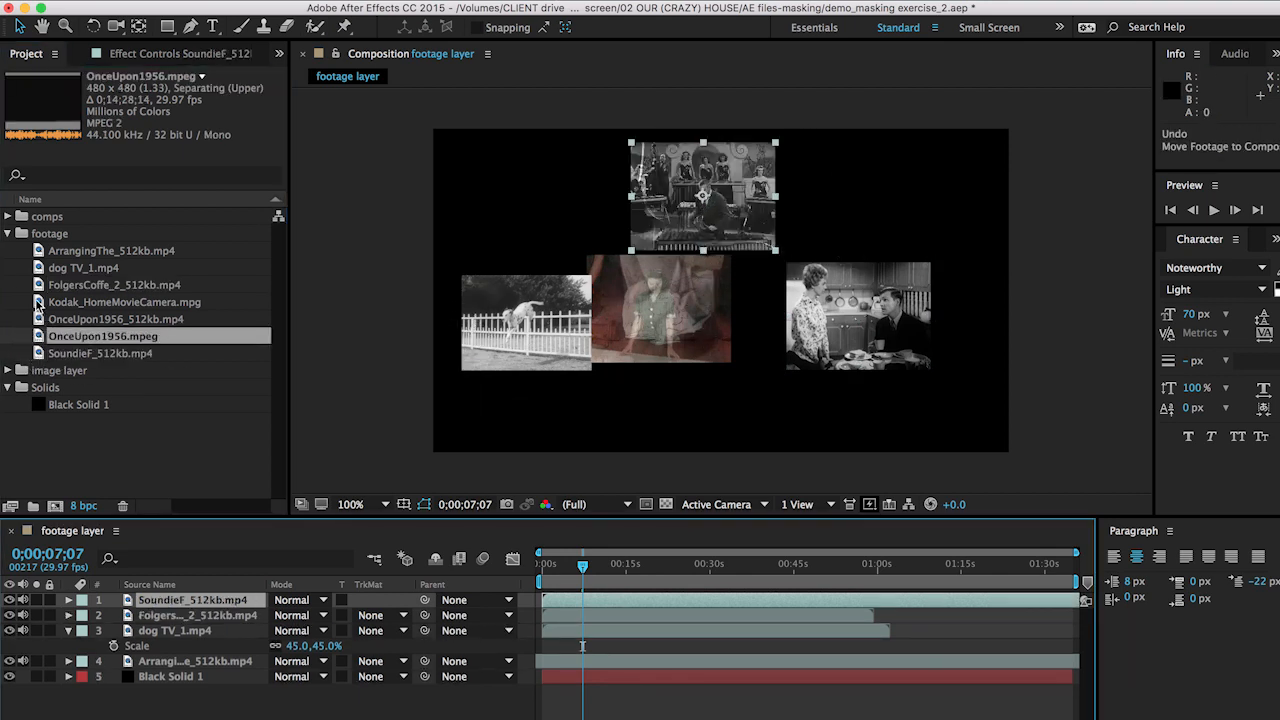
Add Kodak_HomeMovieCamera.mpg to the composition, scale it to 53% and shift it upward above the dog clip
{"action": "left_click_drag", "start_coordinate": [42, 302], "coordinate": [514, 240]}
{"action": "key", "text": "s"}
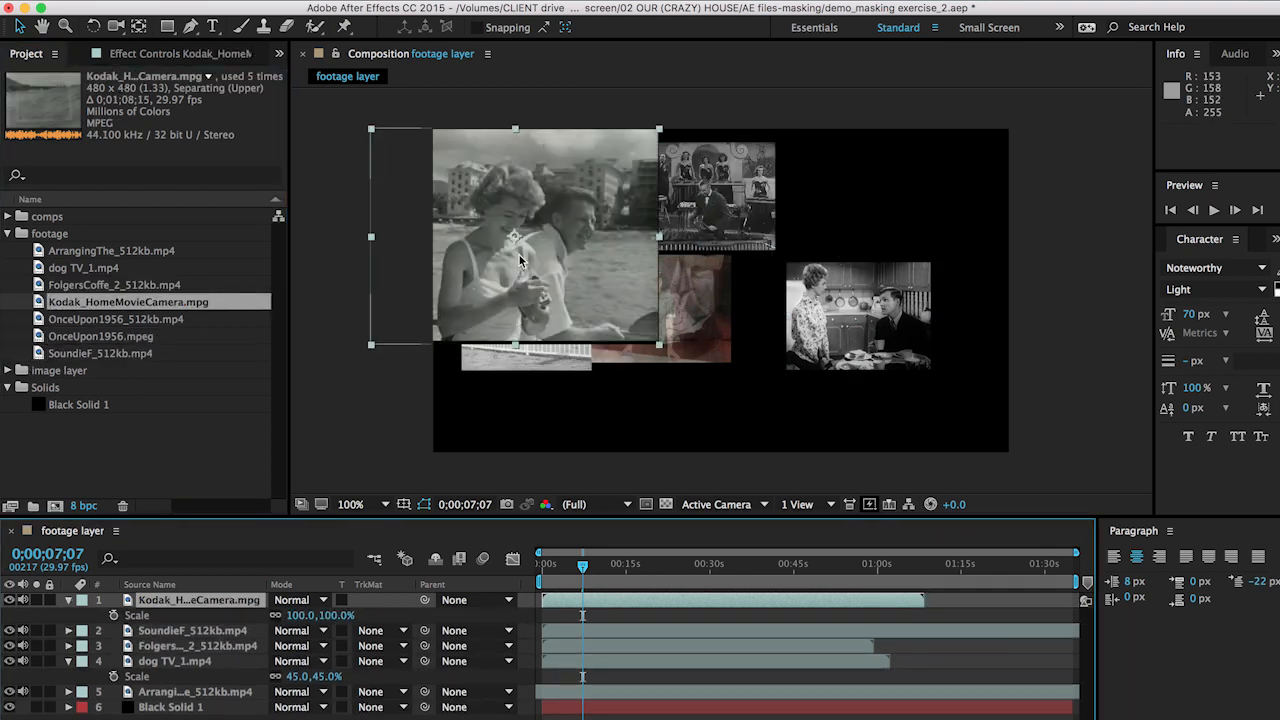
{"action": "left_click_drag", "start_coordinate": [326, 614], "coordinate": [282, 621]}
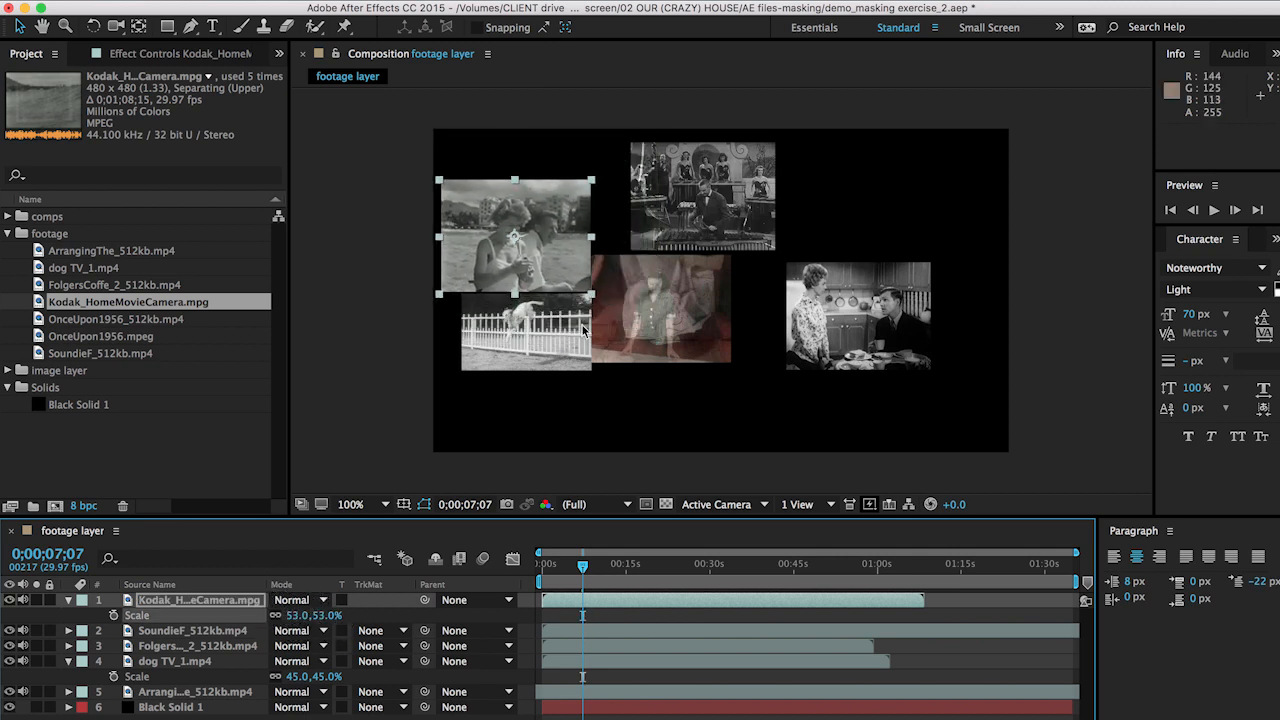
{"action": "left_click_drag", "start_coordinate": [544, 289], "coordinate": [526, 236]}
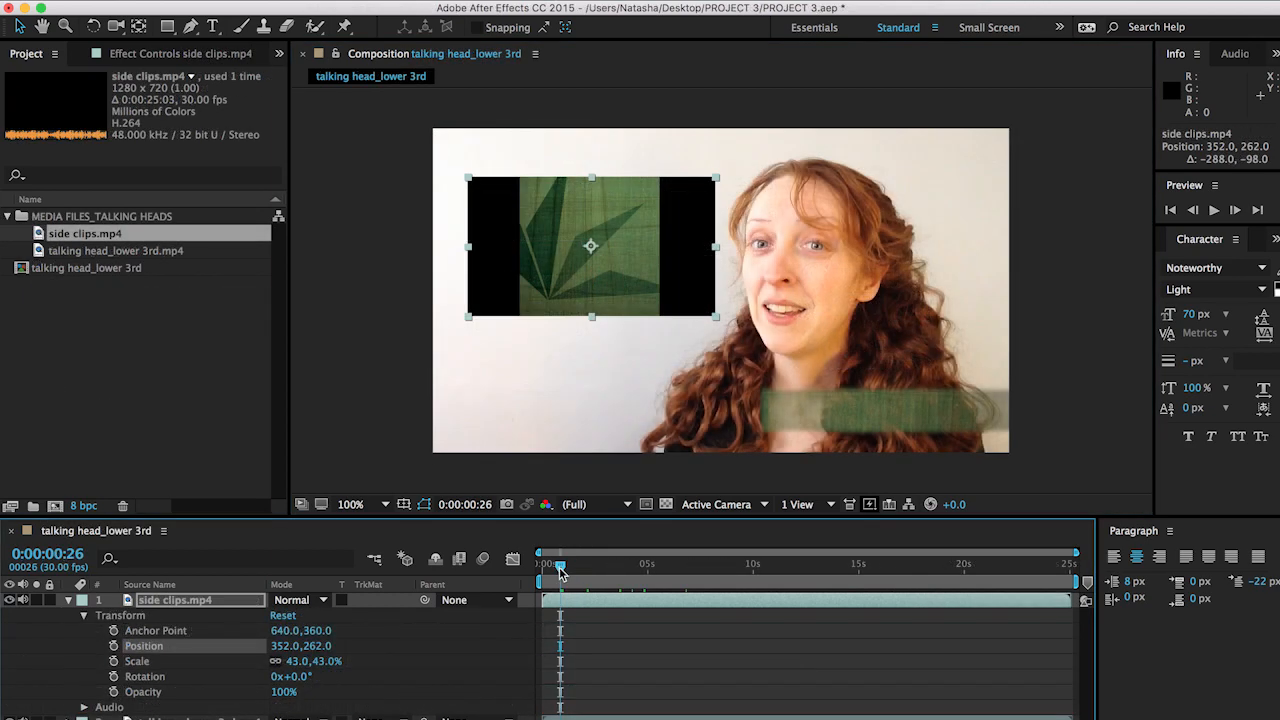
Scrub through the talking head_lower 3rd composition to about 0:00:08:04 to review the side clip beside the presenter
{"action": "left_click_drag", "start_coordinate": [560, 570], "coordinate": [743, 600]}
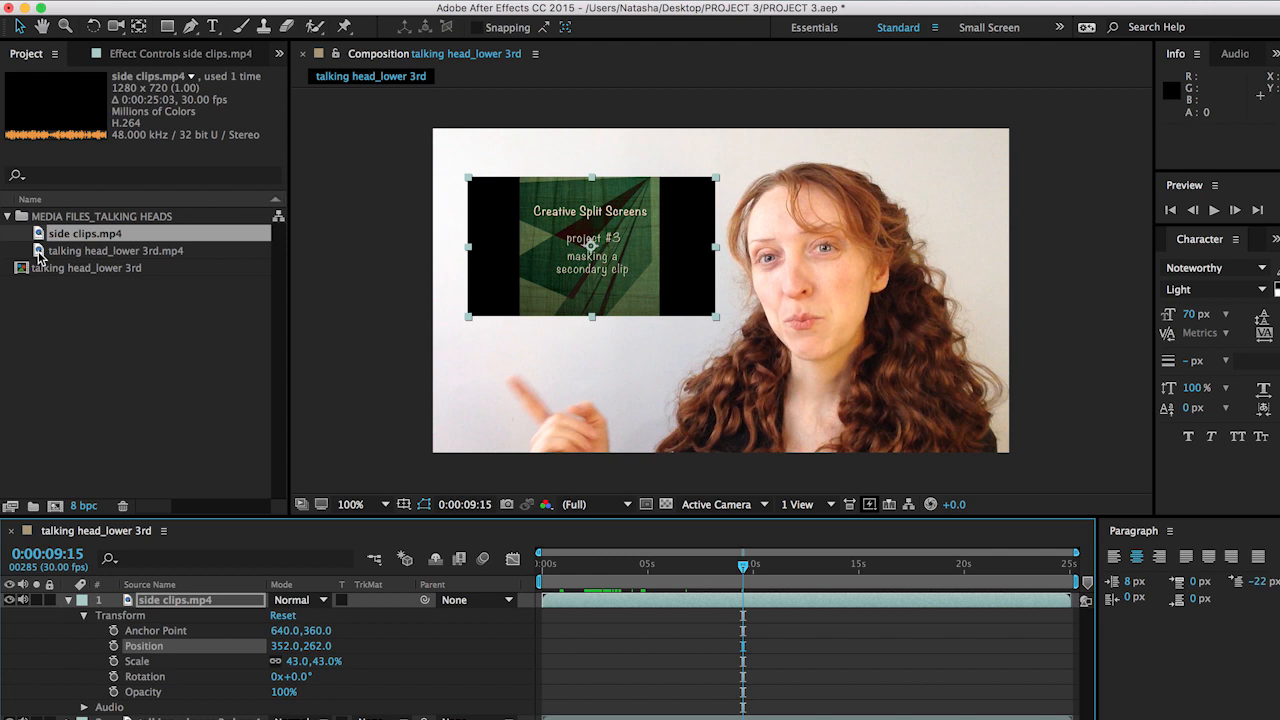
{"action": "left_click", "coordinate": [714, 565]}
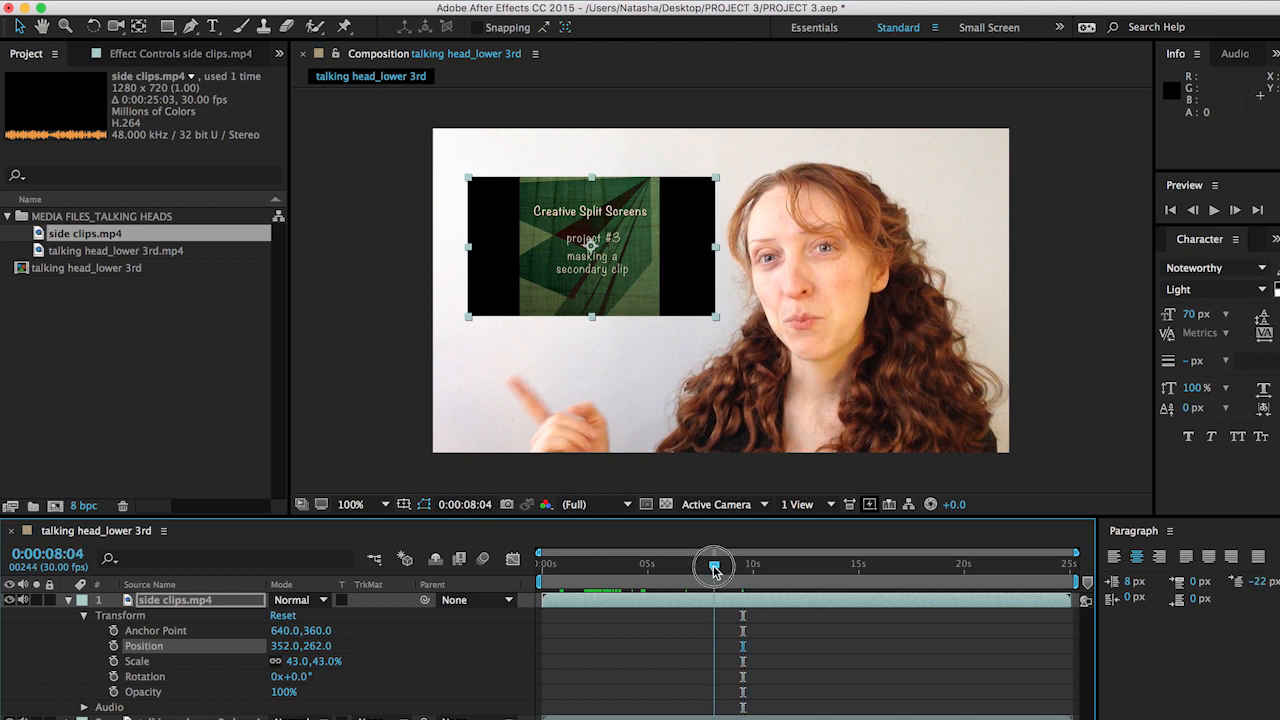